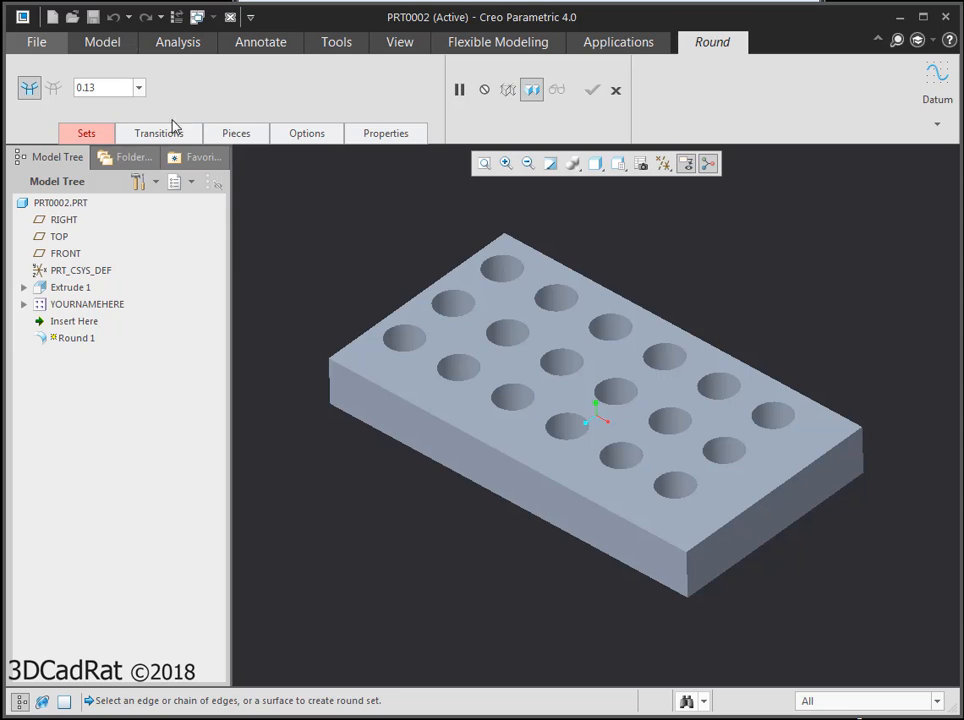
# Step: Round the front vertical corner edge of the block with a radius of 0.2
pyautogui.click(81, 137)
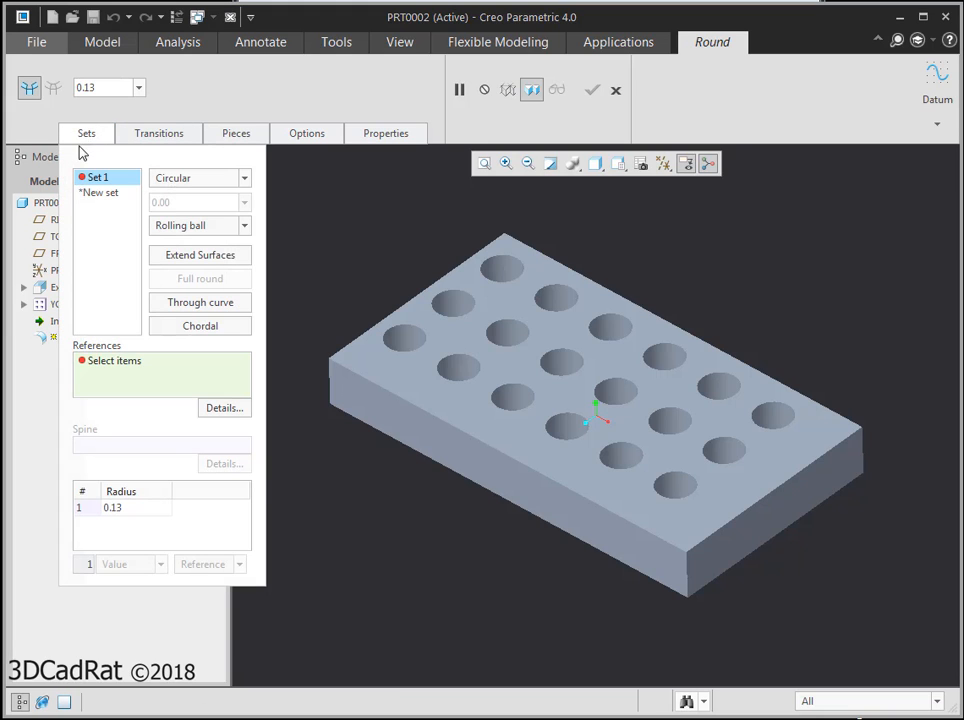
pyautogui.click(688, 577)
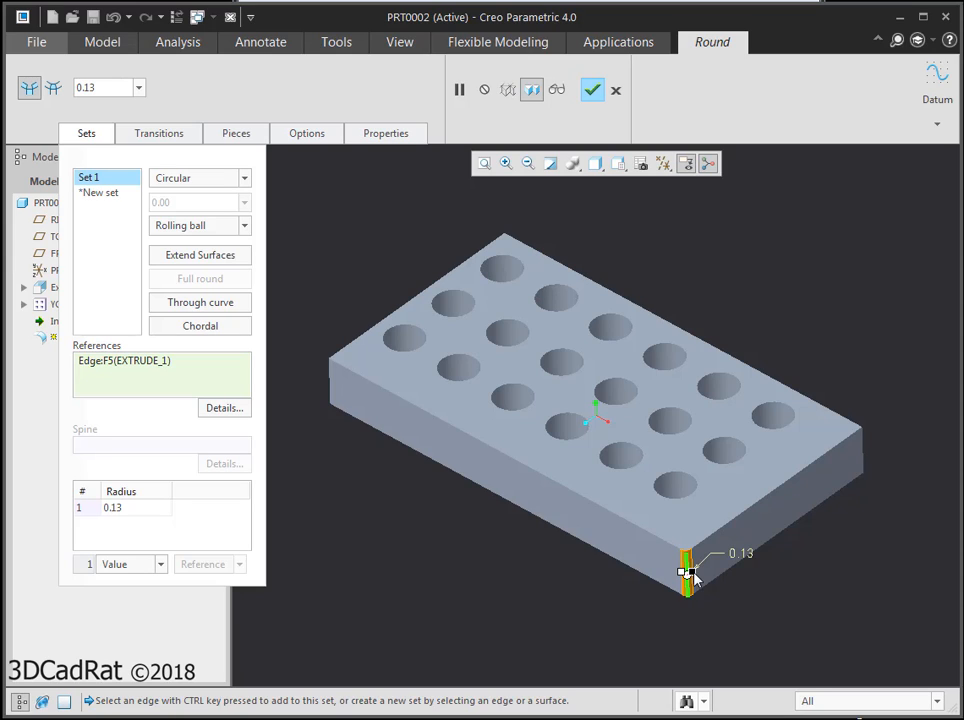
pyautogui.moveTo(690, 572)
pyautogui.mouseDown()
pyautogui.moveTo(705, 571)
pyautogui.moveTo(692, 572)
pyautogui.mouseUp()
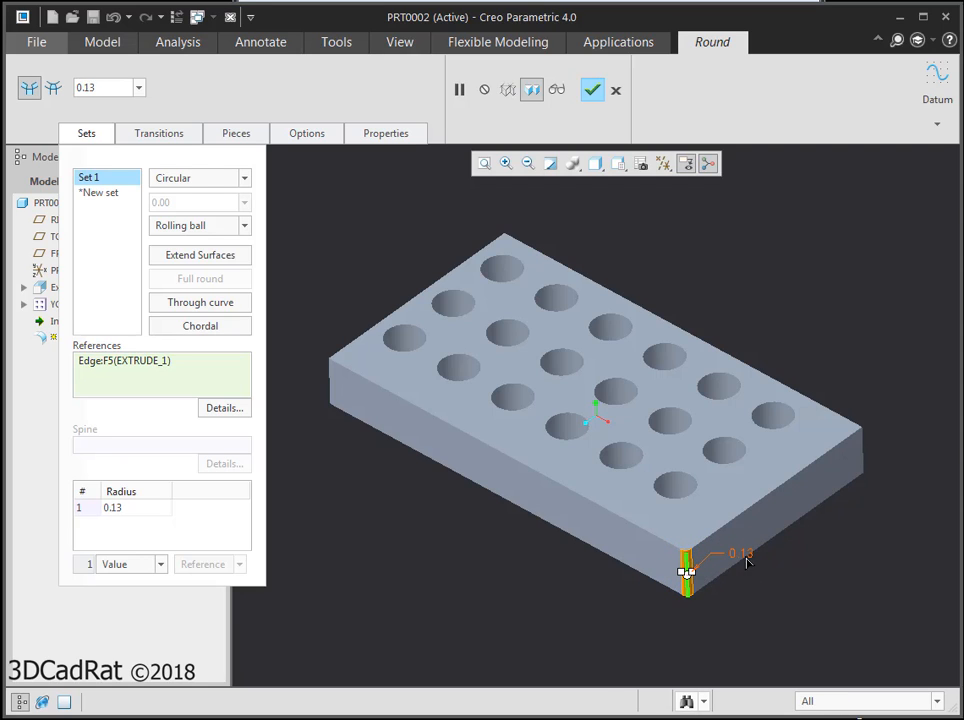
pyautogui.doubleClick(739, 553)
pyautogui.write('.')
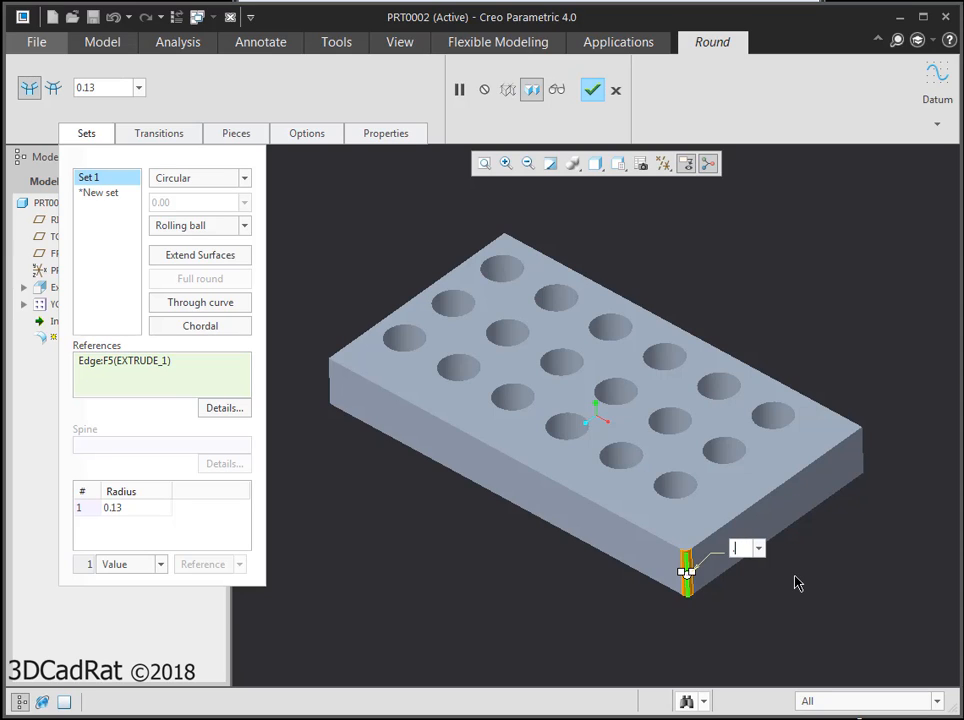
pyautogui.write('2')
pyautogui.press('Return')
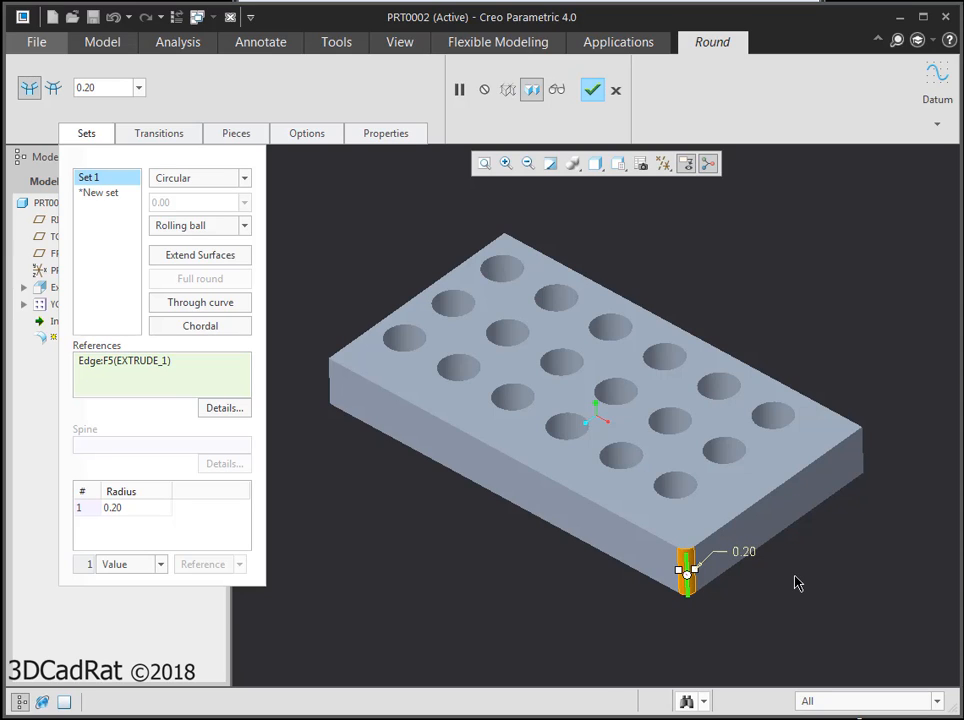
pyautogui.click(866, 456)
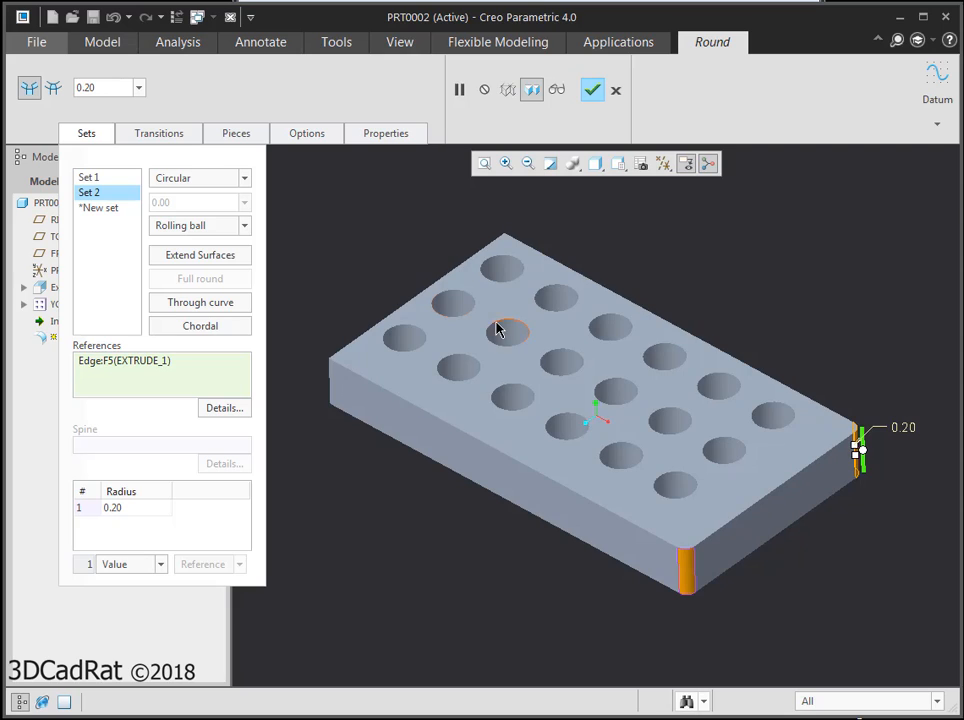
pyautogui.rightClick(86, 196)
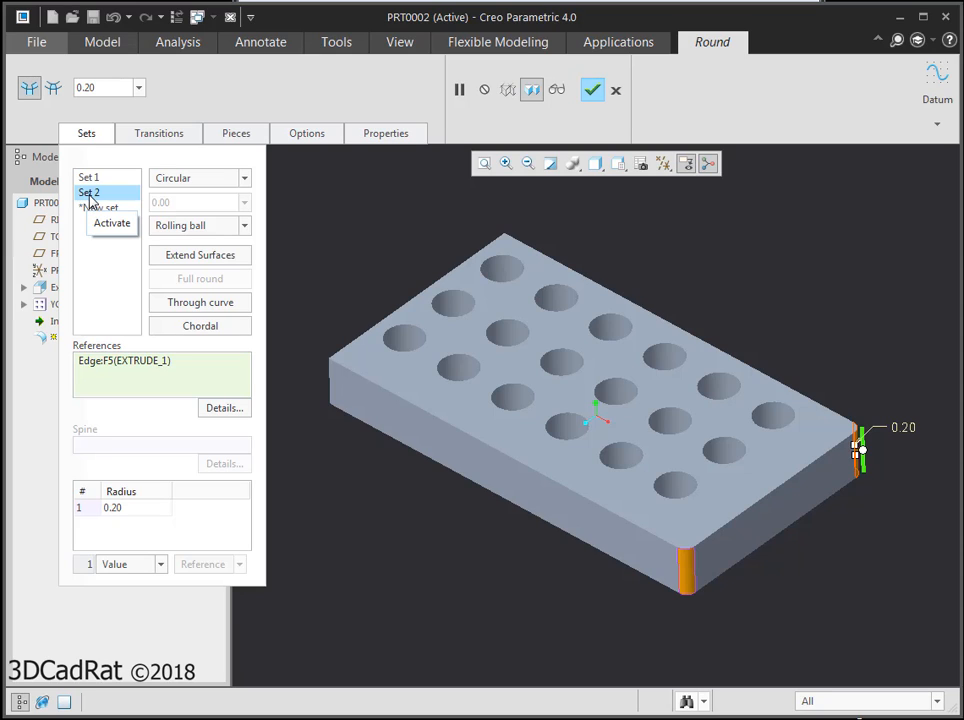
pyautogui.rightClick(86, 196)
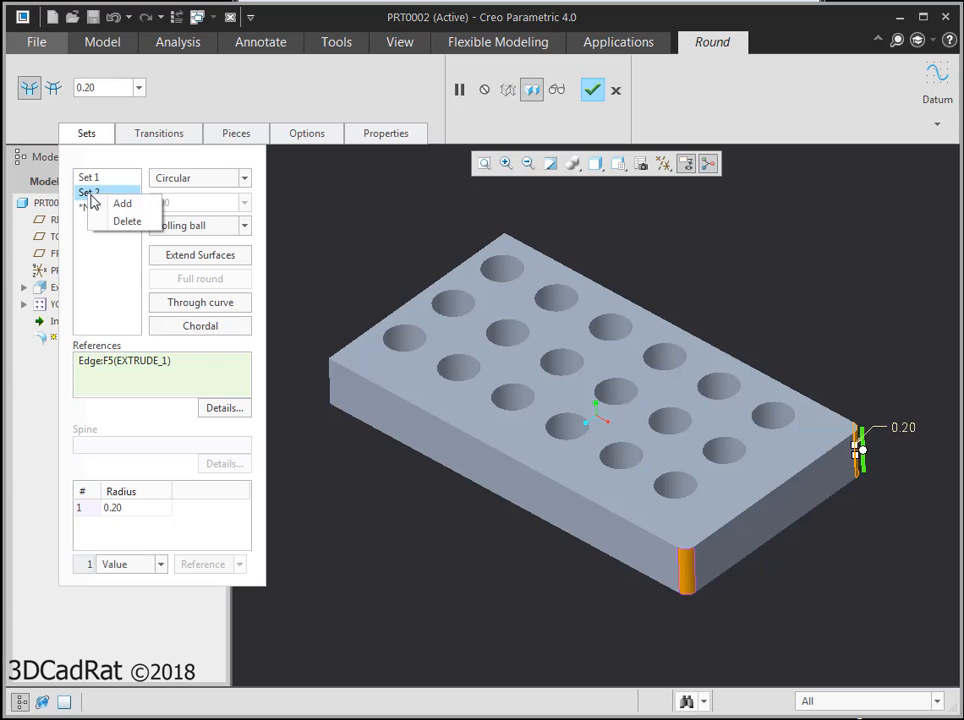
pyautogui.click(129, 222)
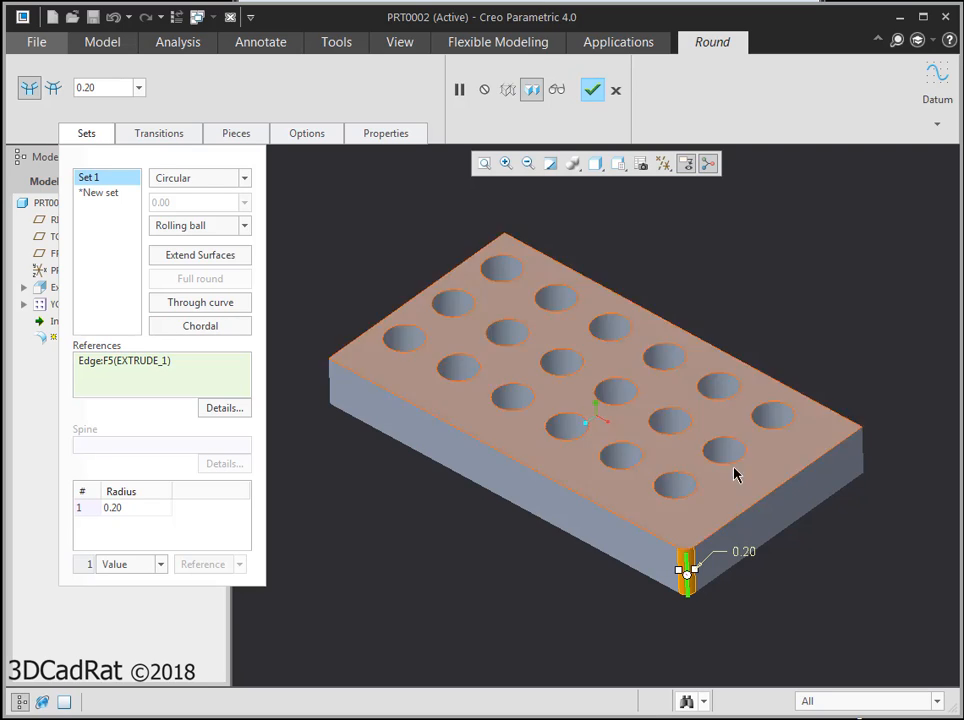
# Step: Add the block's three other vertical corner edges to the same 0.2 radius round set
pyautogui.keyDown('ctrl'); pyautogui.click(862, 452); pyautogui.keyUp('ctrl')
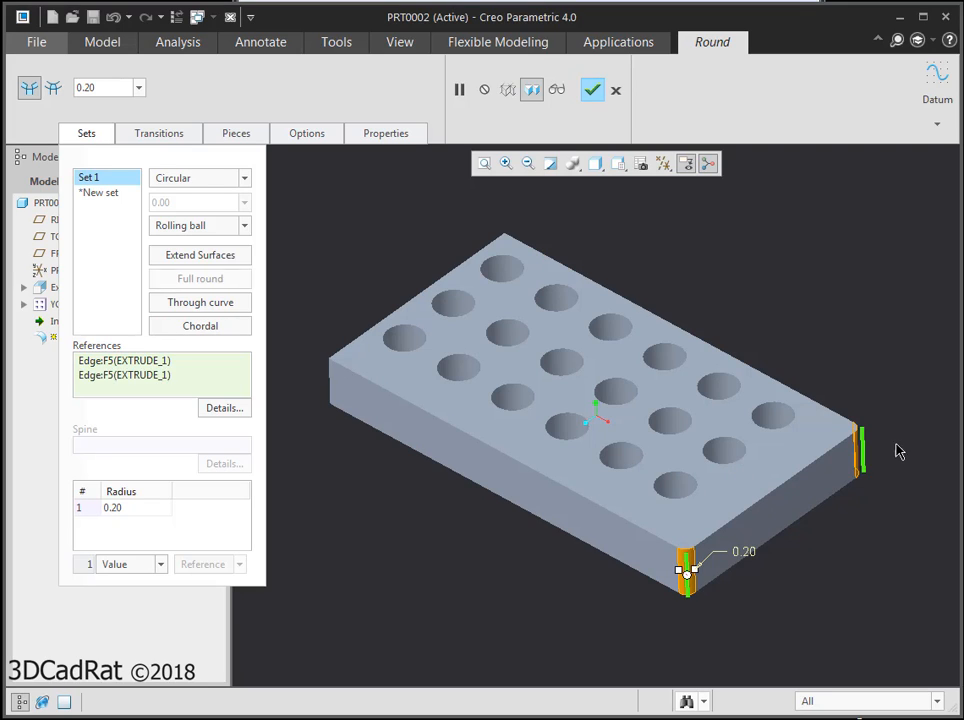
pyautogui.keyDown('ctrl'); pyautogui.click(331, 382); pyautogui.keyUp('ctrl')
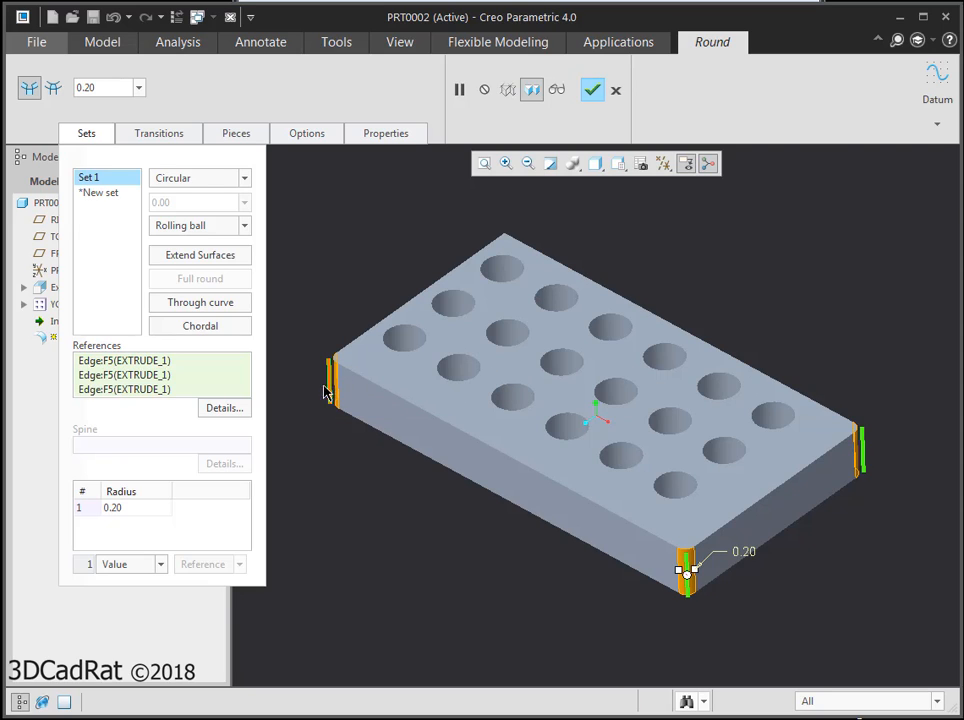
pyautogui.keyDown('ctrl'); pyautogui.click(505, 252); pyautogui.keyUp('ctrl')
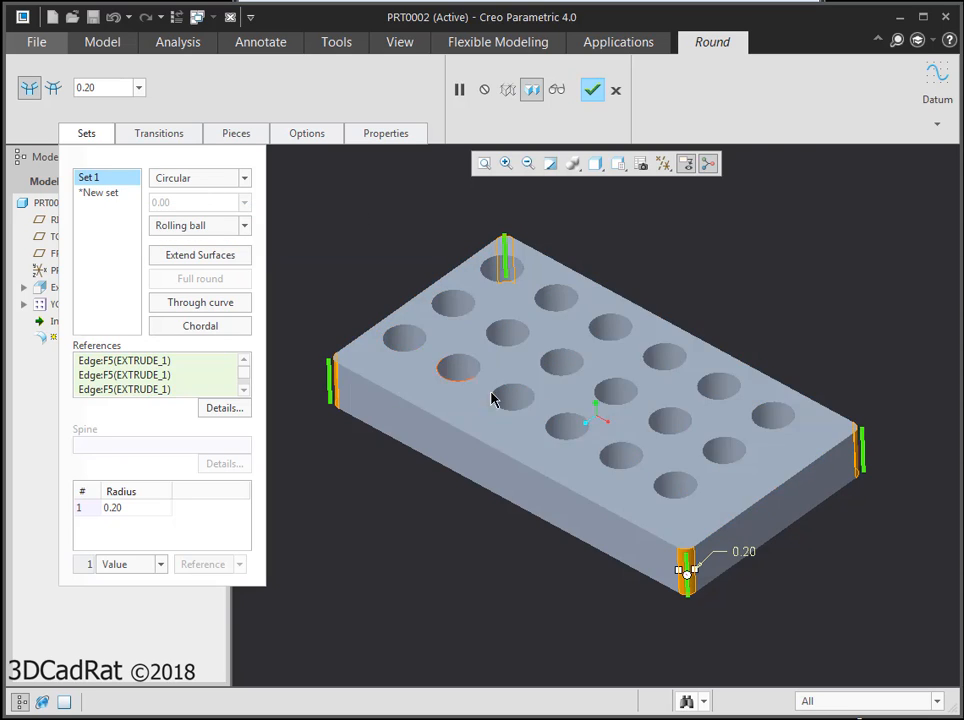
# Step: Round the top rim of the corner hole nearest the block's left corner as a new set with radius 0.15
pyautogui.click(408, 332)
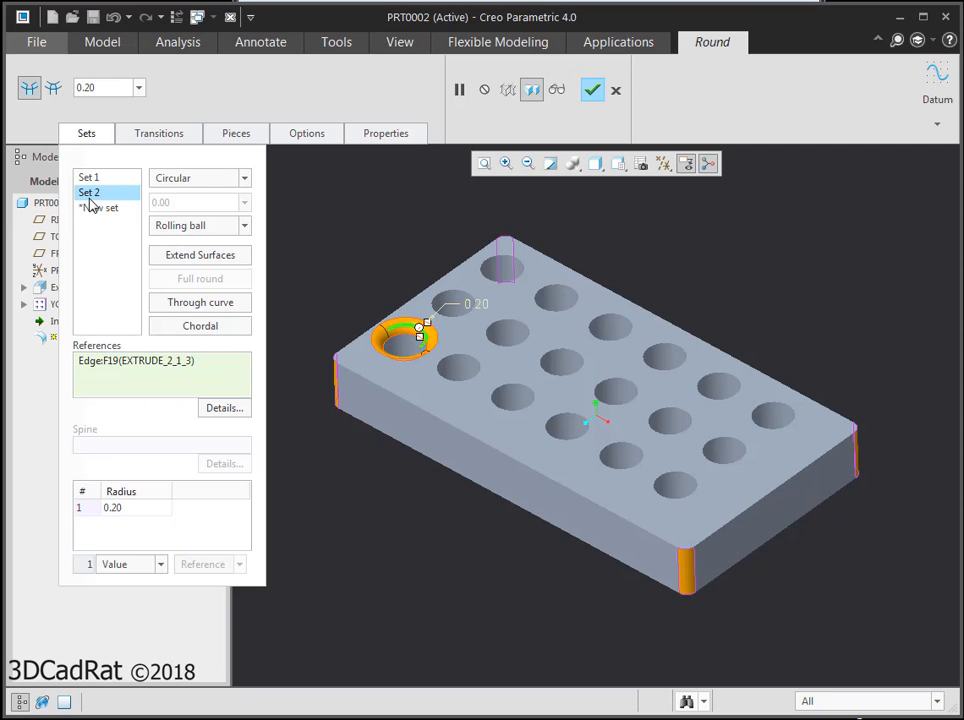
pyautogui.doubleClick(479, 306)
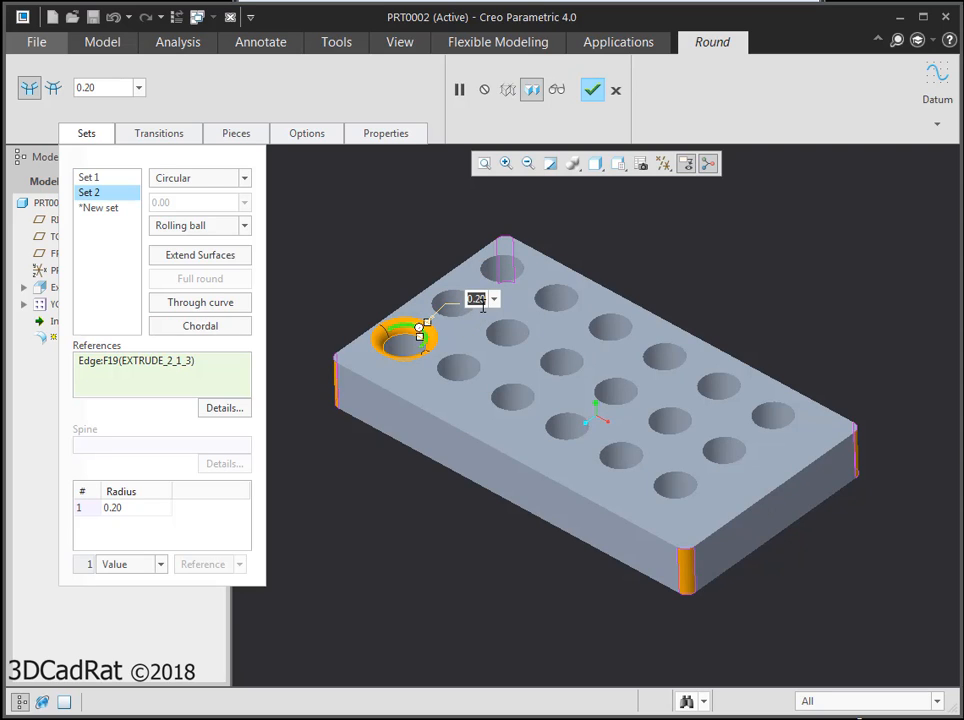
pyautogui.press('BackSpace')
pyautogui.write('.15')
pyautogui.press('Return')
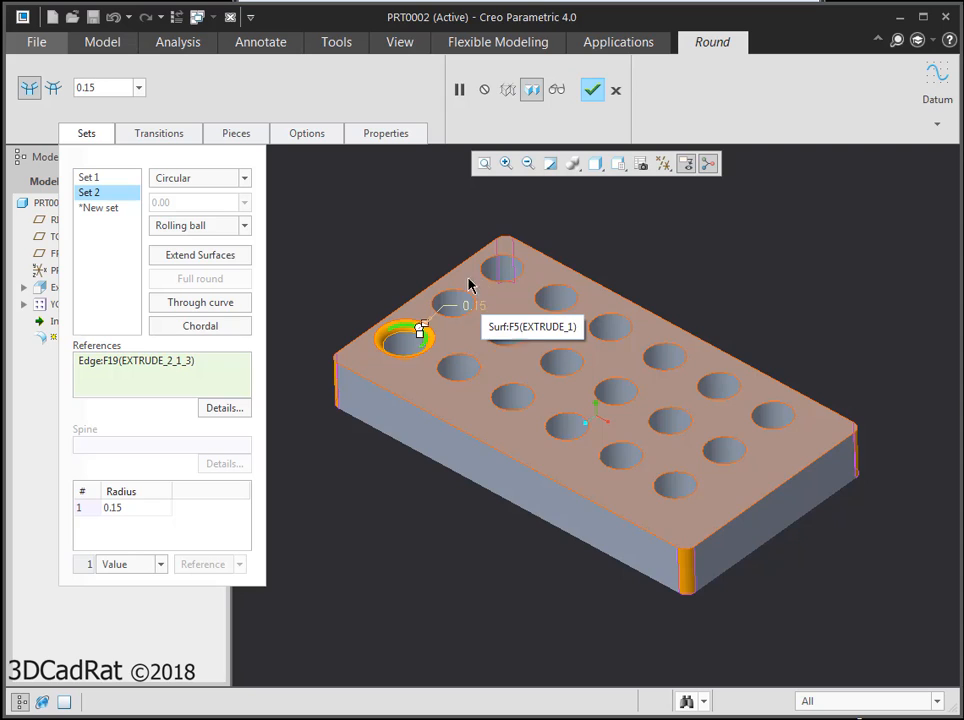
# Step: Add the rims of the other two holes in that end row and all three in the opposite end row to the hole set
pyautogui.click(452, 295)
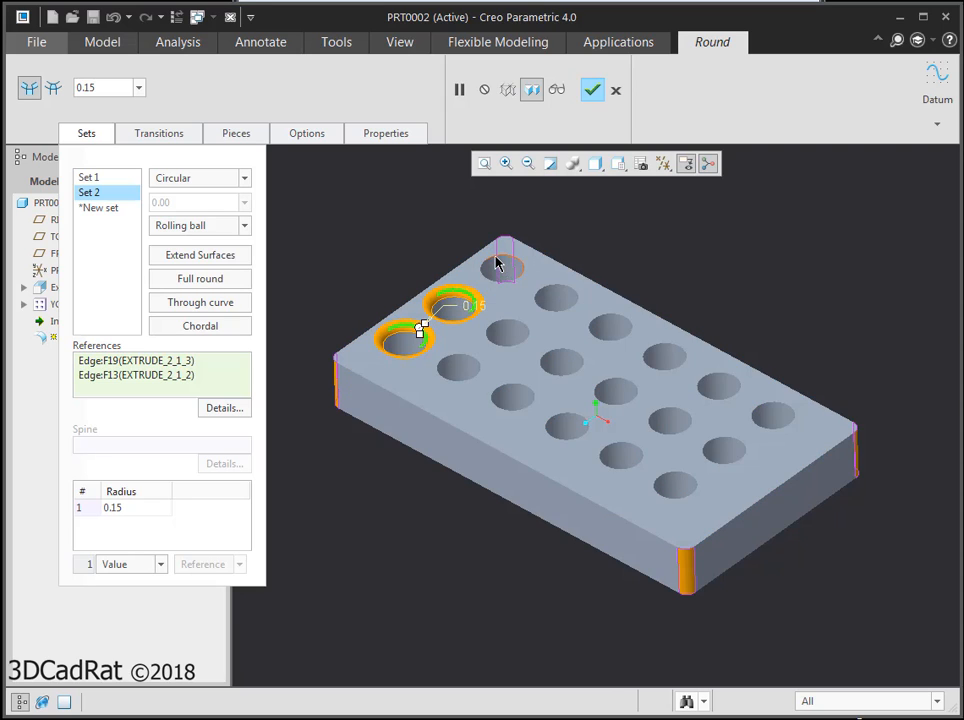
pyautogui.click(498, 264)
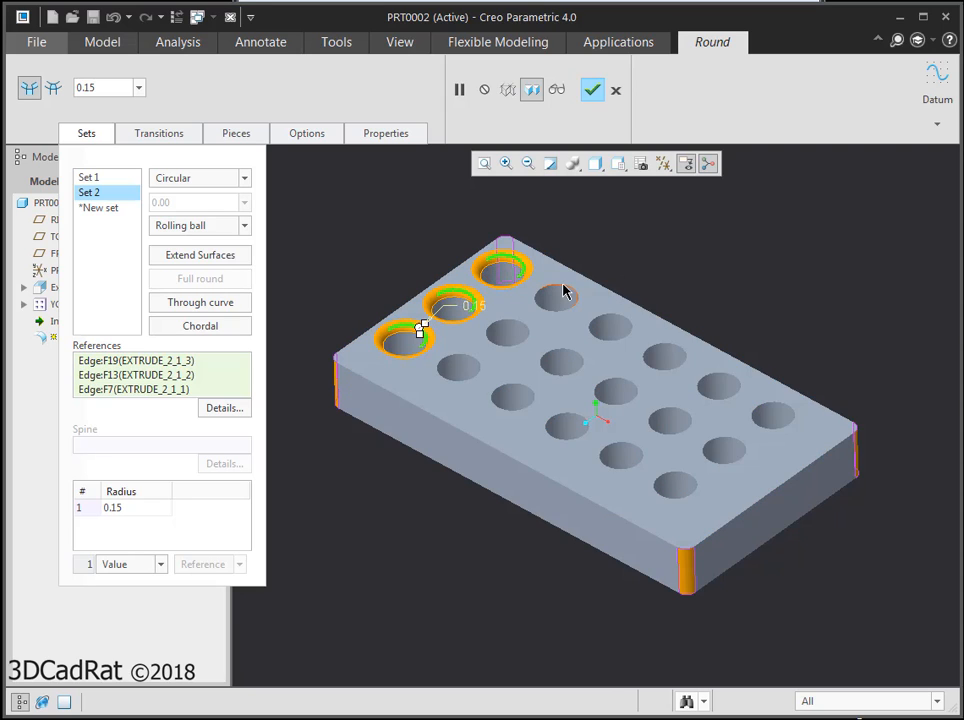
pyautogui.click(781, 411)
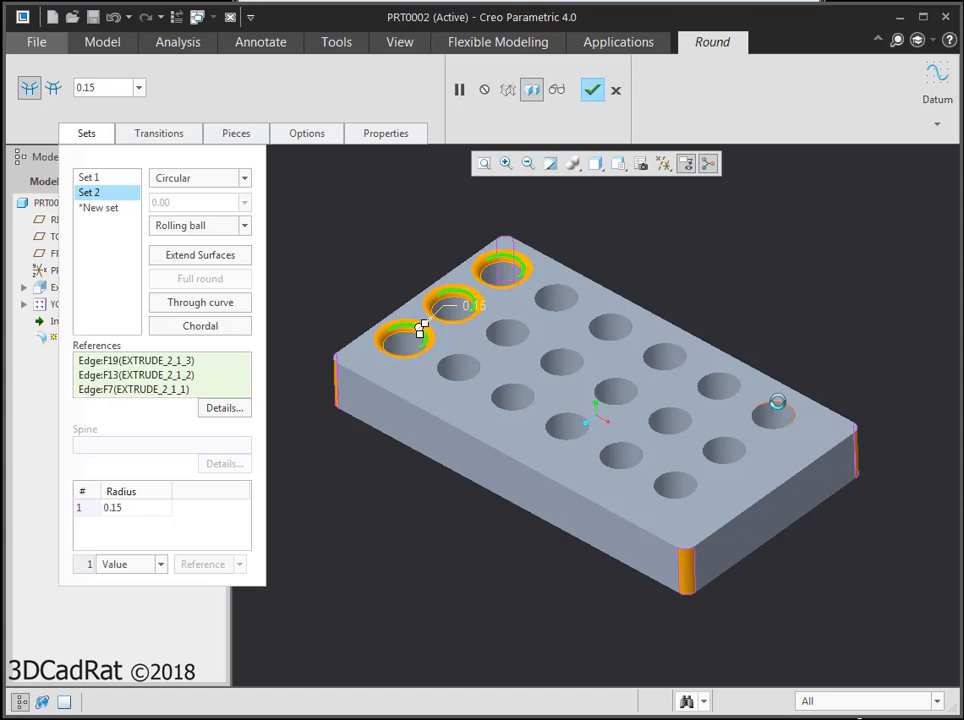
pyautogui.click(725, 447)
pyautogui.click(686, 480)
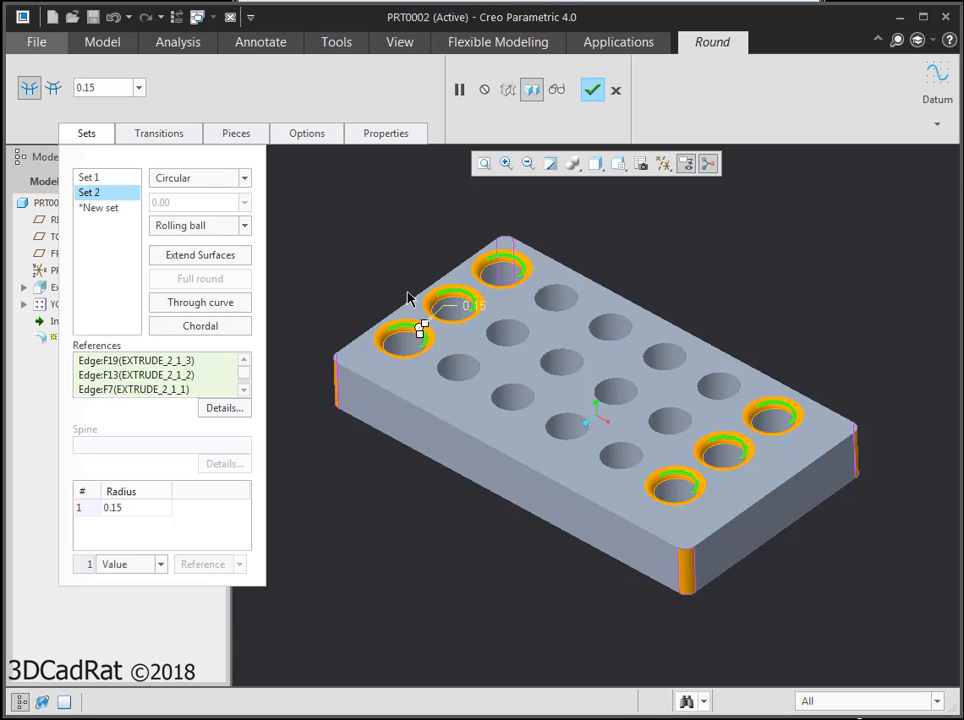
# Step: Round the front long edge of the top face as a third set with radius 0.3125
pyautogui.click(536, 478)
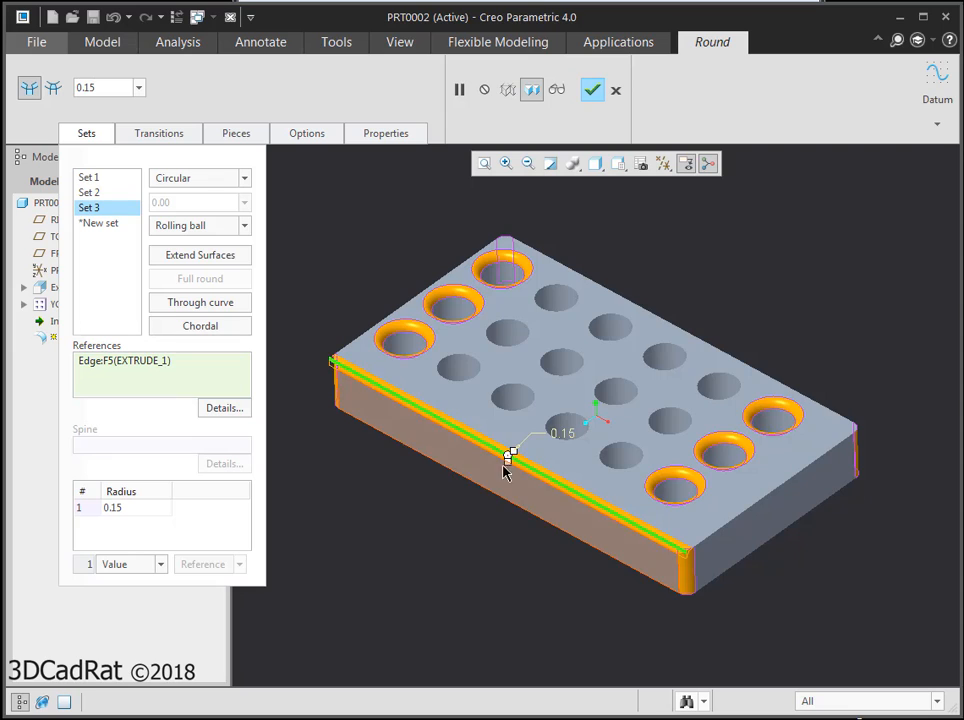
pyautogui.moveTo(509, 463); pyautogui.dragTo(537, 459)
pyautogui.doubleClick(568, 427)
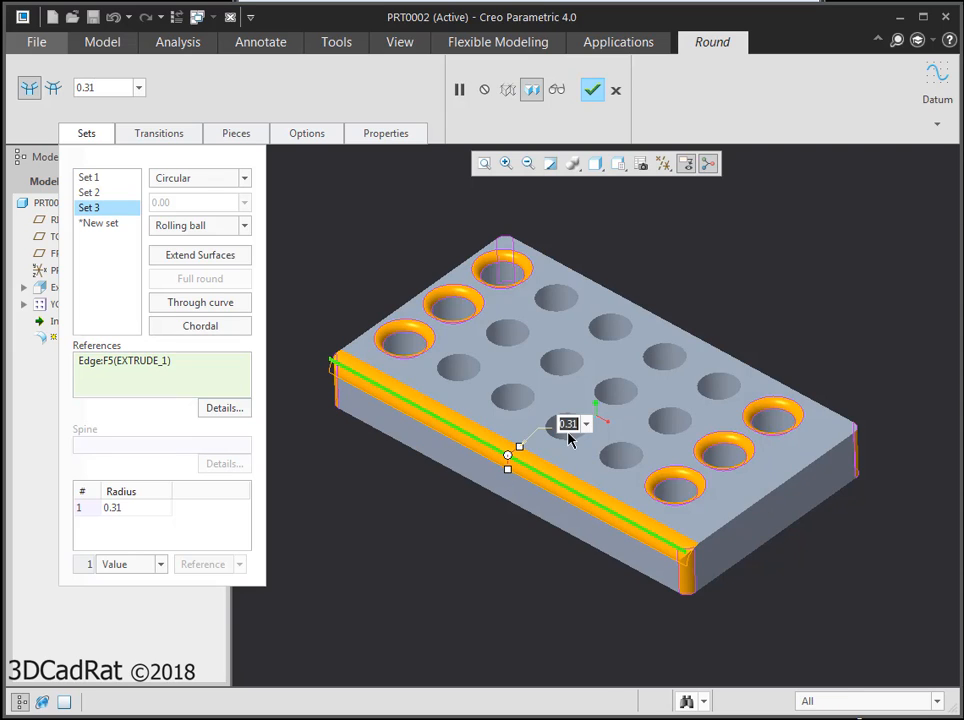
pyautogui.press('BackSpace')
pyautogui.write('.3125')
pyautogui.press('Return')
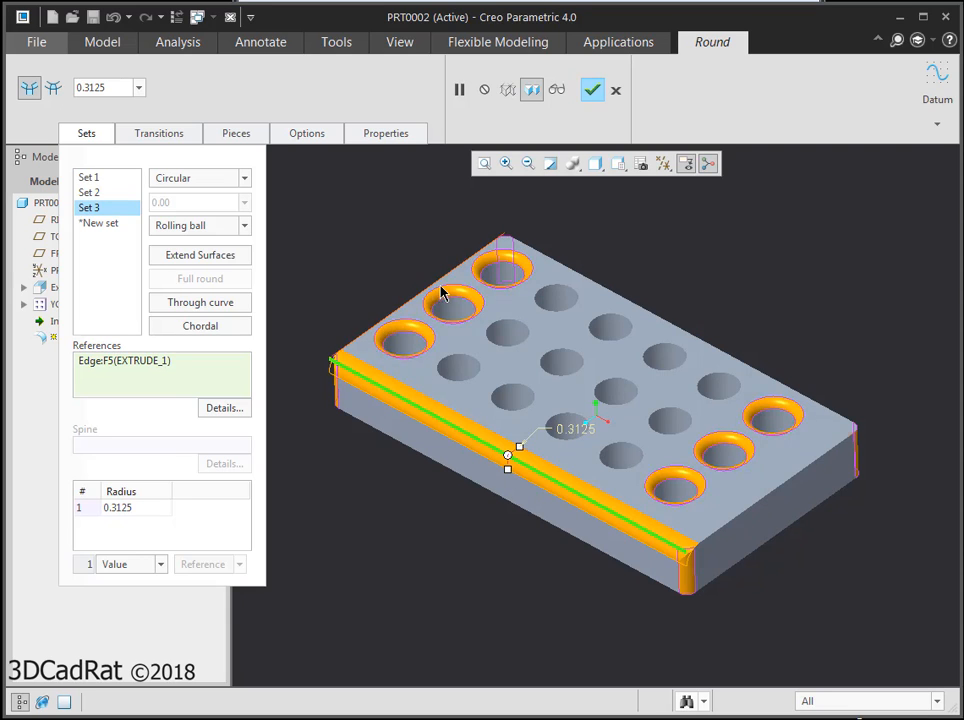
# Step: Set the radius of the front long edge's round set to 0.25
pyautogui.doubleClick(580, 430)
pyautogui.press('BackSpace')
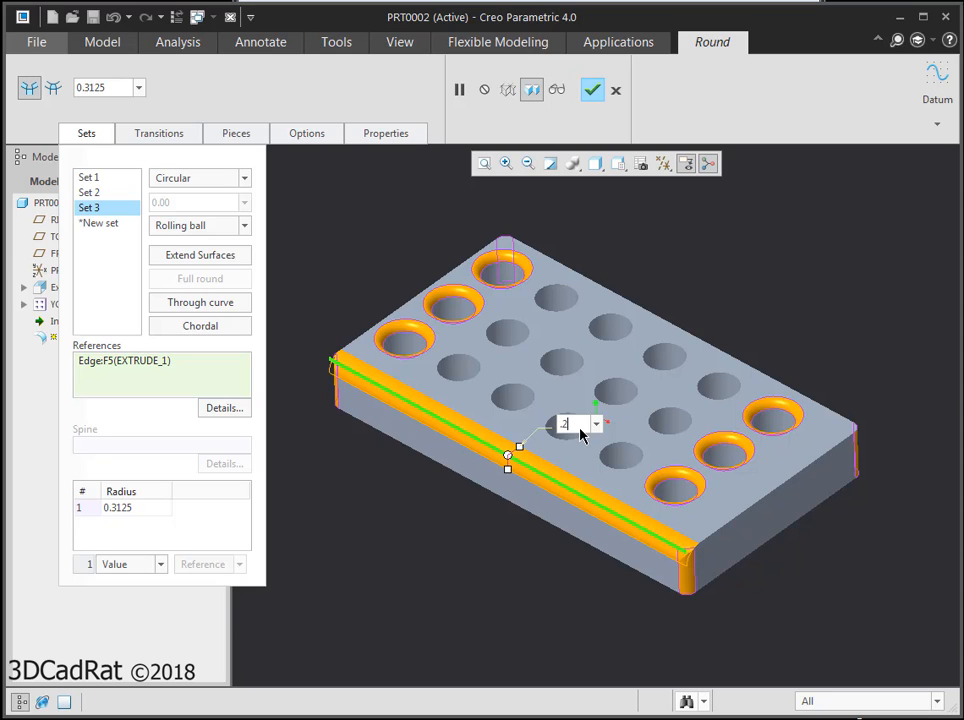
pyautogui.press('Return')
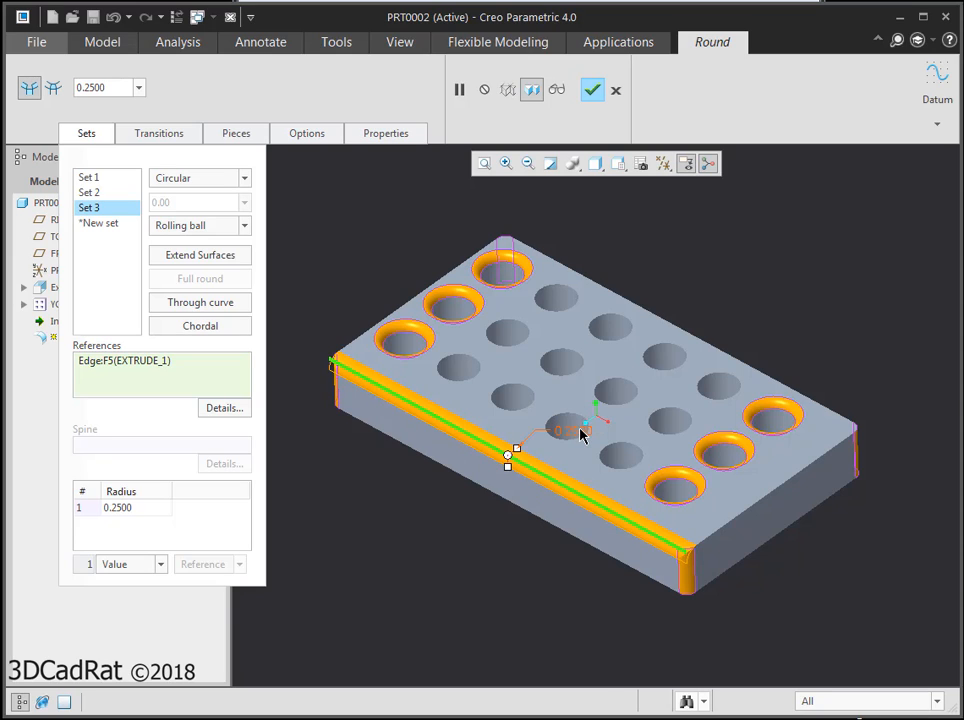
# Step: Add the top face's right short and rear long edges and the matching three bottom edges to the 0.25 radius set
pyautogui.keyDown('ctrl'); pyautogui.click(770, 501); pyautogui.keyUp('ctrl')
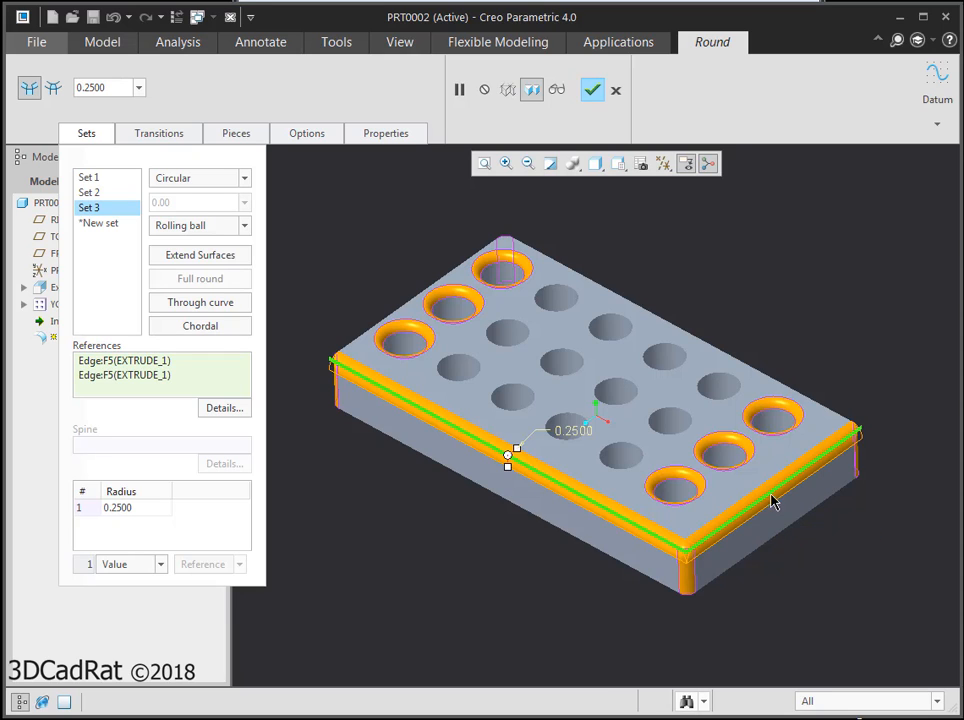
pyautogui.keyDown('ctrl'); pyautogui.click(820, 408); pyautogui.keyUp('ctrl')
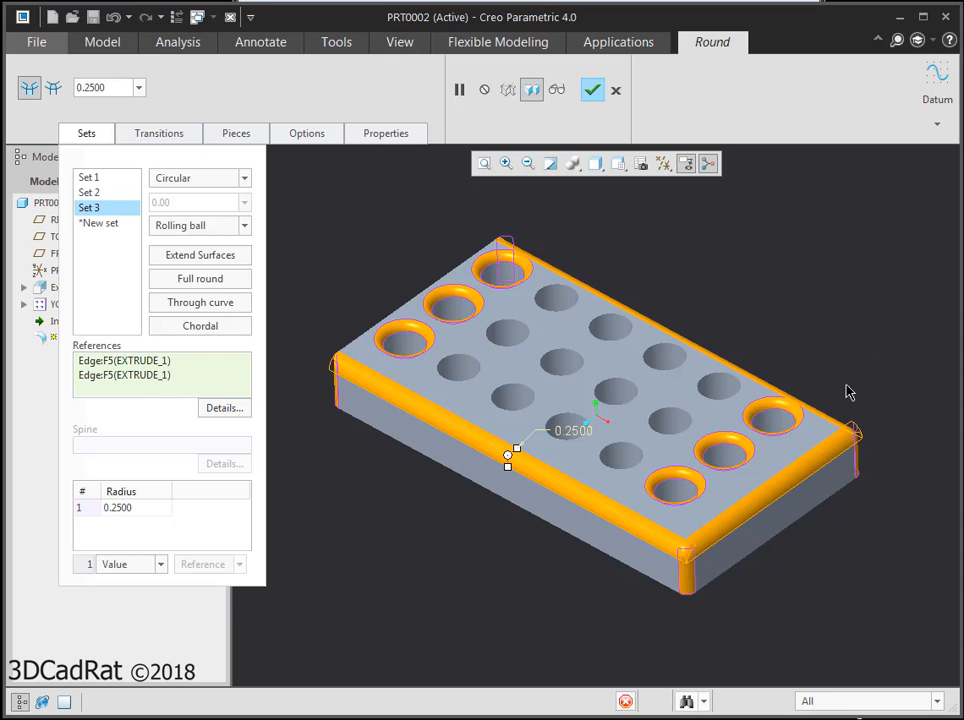
pyautogui.keyDown('ctrl'); pyautogui.click(730, 577); pyautogui.keyUp('ctrl')
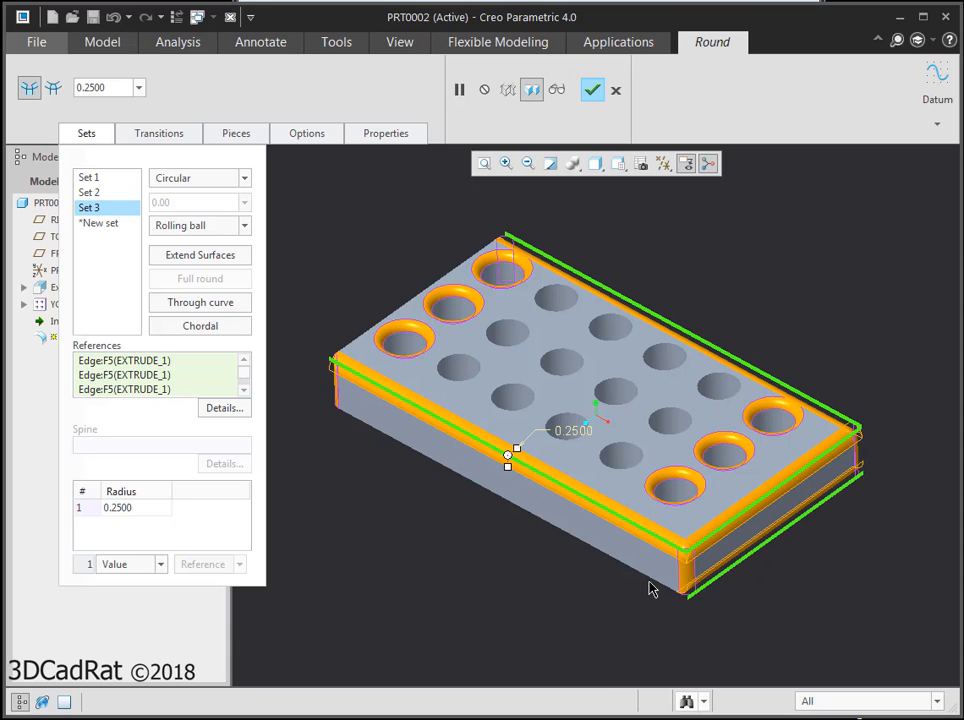
pyautogui.keyDown('ctrl'); pyautogui.click(856, 459); pyautogui.keyUp('ctrl')
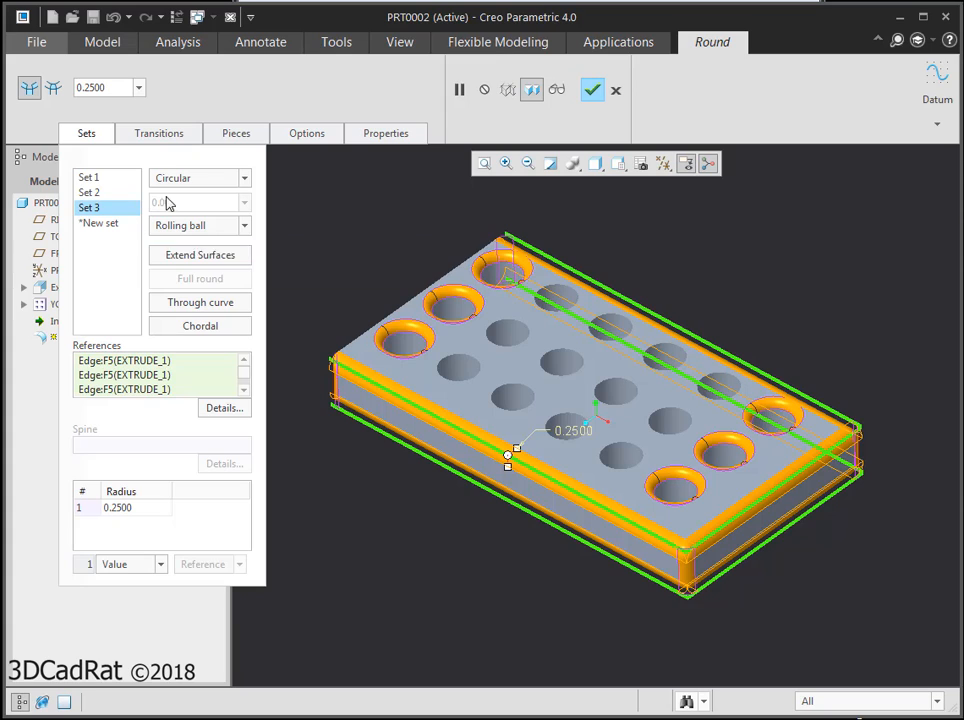
# Step: Name the round feature Fillets and complete it with solid attachment
pyautogui.click(383, 135)
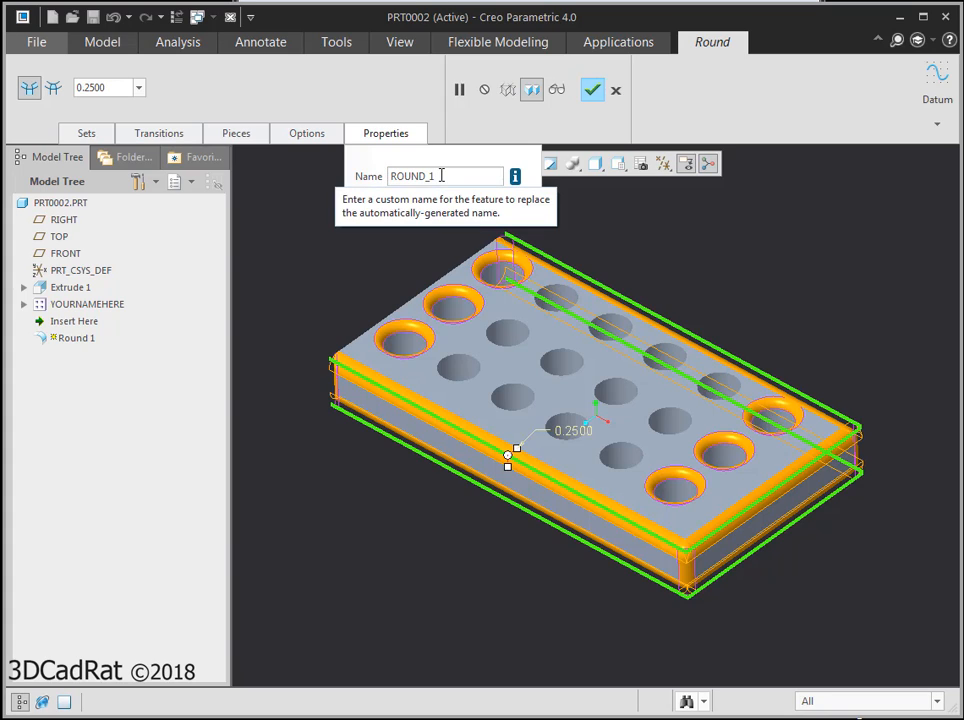
pyautogui.moveTo(442, 175); pyautogui.dragTo(357, 176)
pyautogui.write('F')
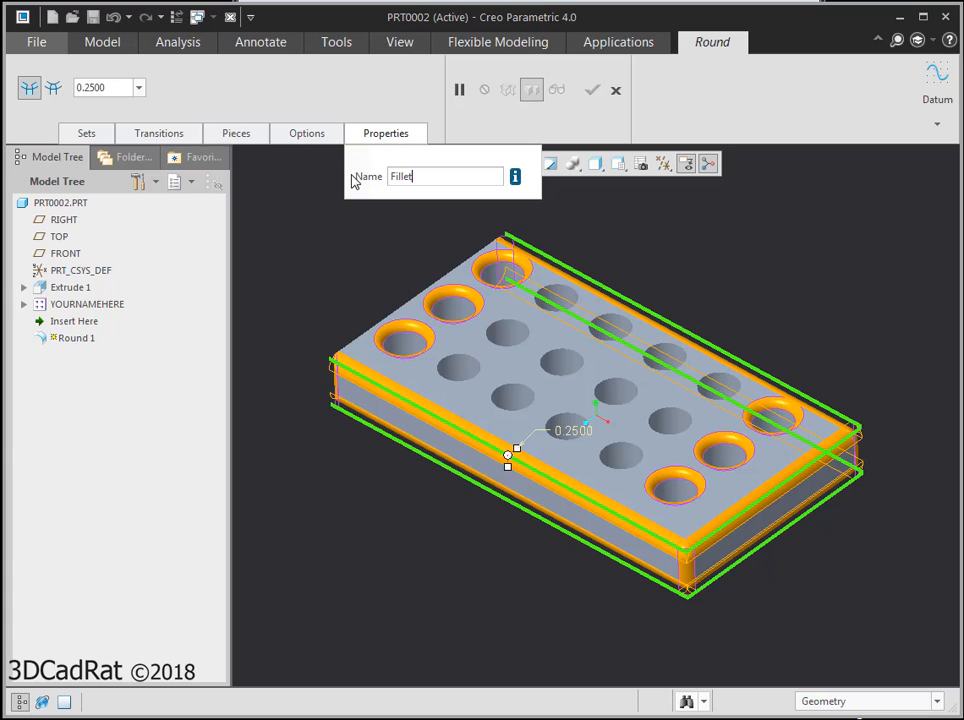
pyautogui.write('illets')
pyautogui.click(307, 136)
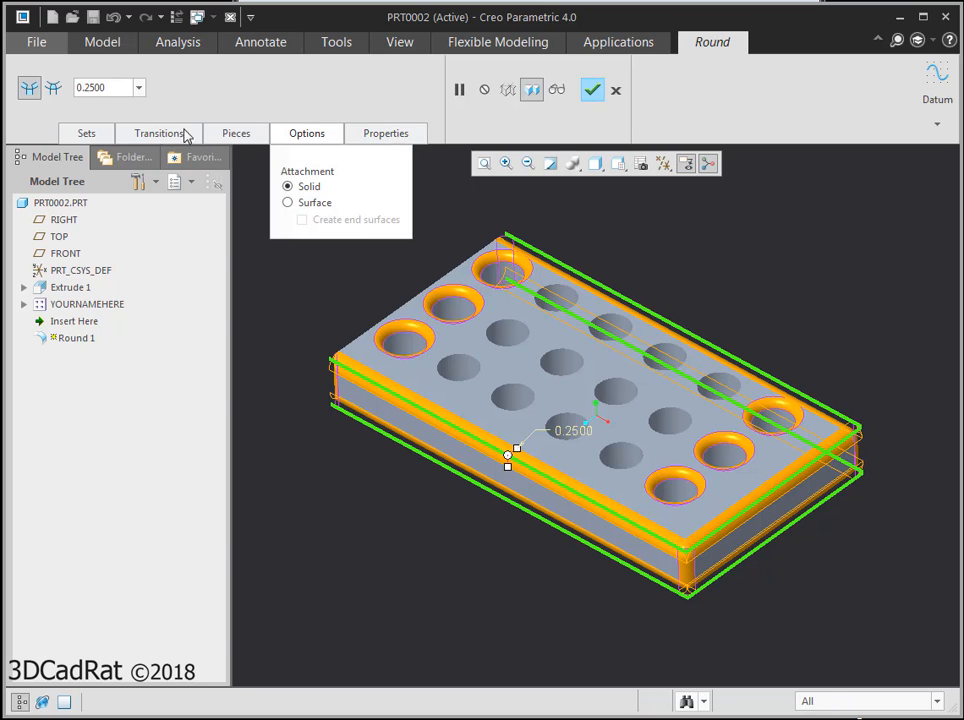
pyautogui.click(86, 135)
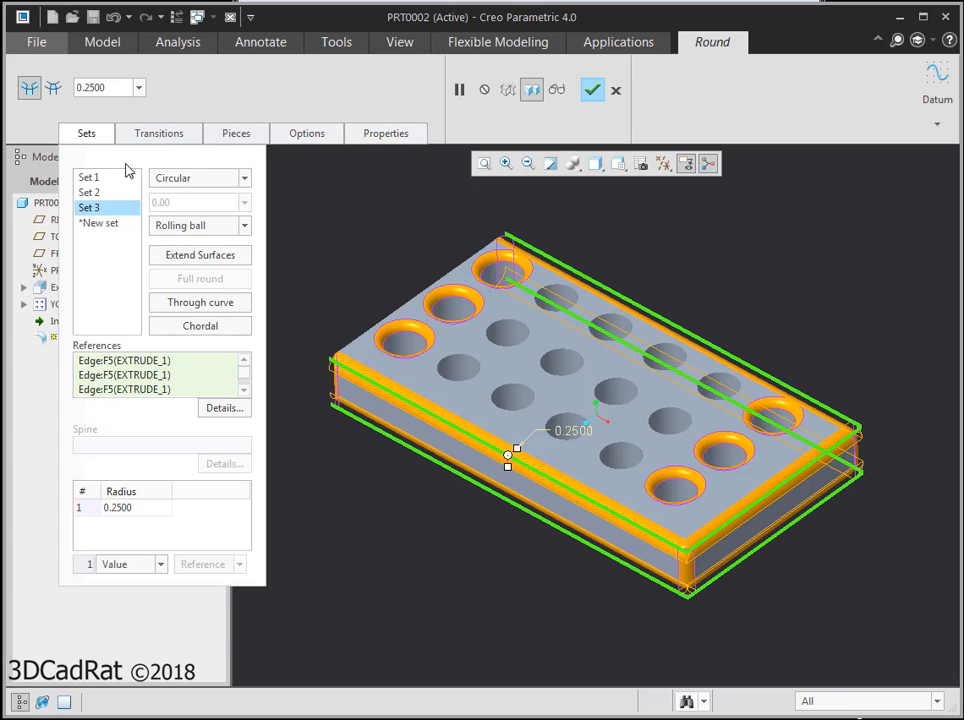
pyautogui.click(592, 91)
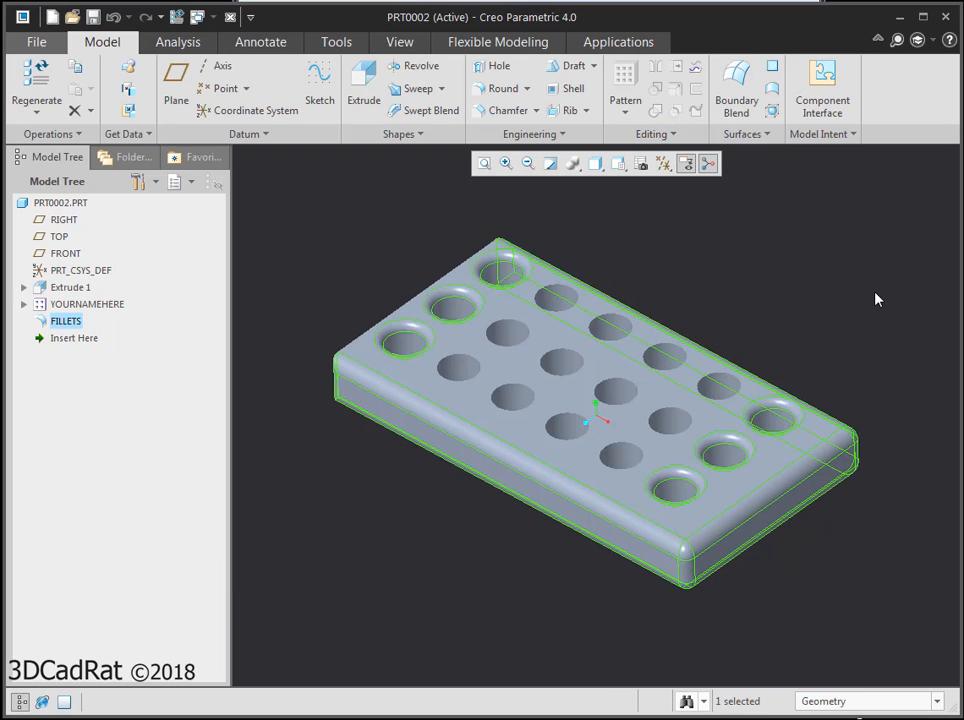
# Step: Examine the finished rounds on the block's front corner and the nearby hole rims up close
pyautogui.click(876, 299)
pyautogui.moveTo(861, 499); pyautogui.dragTo(790, 518, button='middle')
pyautogui.scroll(5, 680, 538)
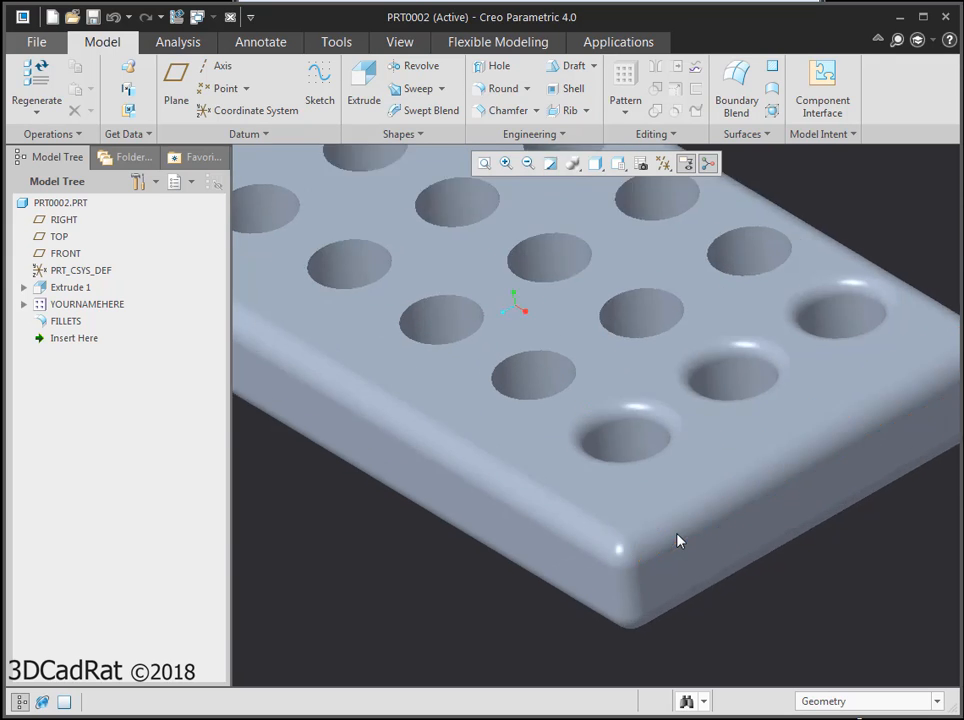
pyautogui.scroll(-6, 643, 390)
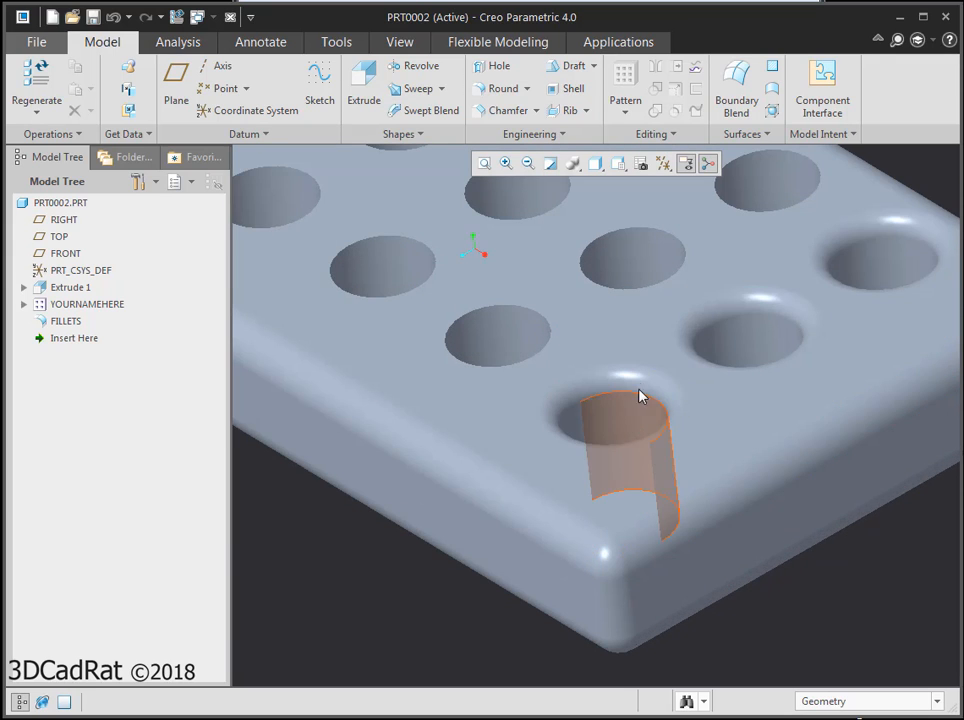
# Step: Open the FILLETS round feature for redefinition and display its radius sets
pyautogui.scroll(1, 645, 385)
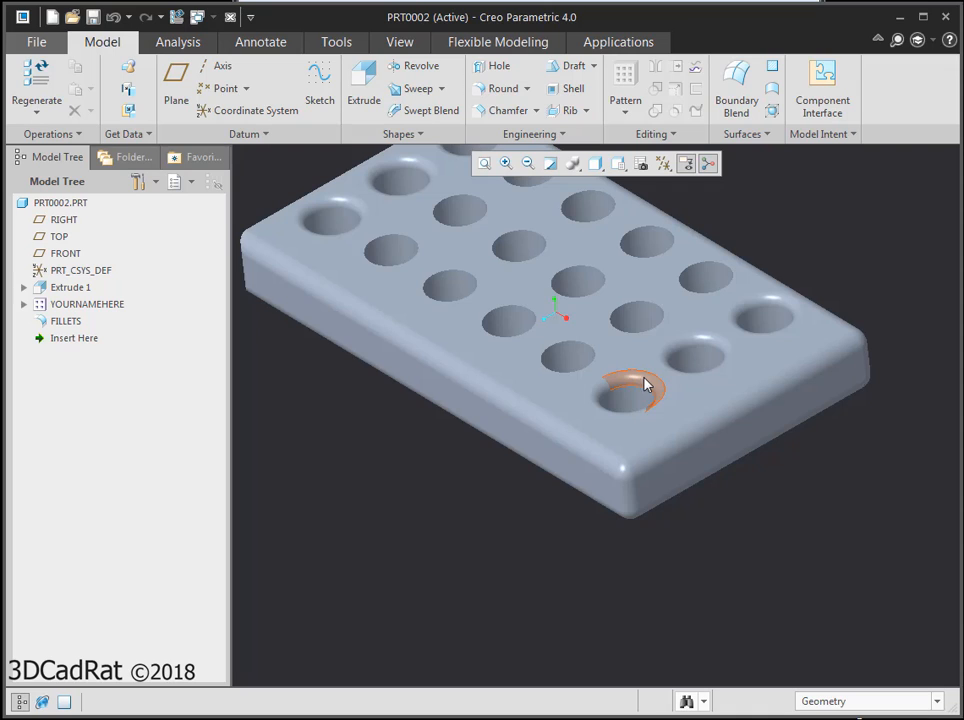
pyautogui.keyDown('ctrl'); pyautogui.moveTo(630, 386); pyautogui.dragTo(695, 482, button='middle'); pyautogui.keyUp('ctrl')
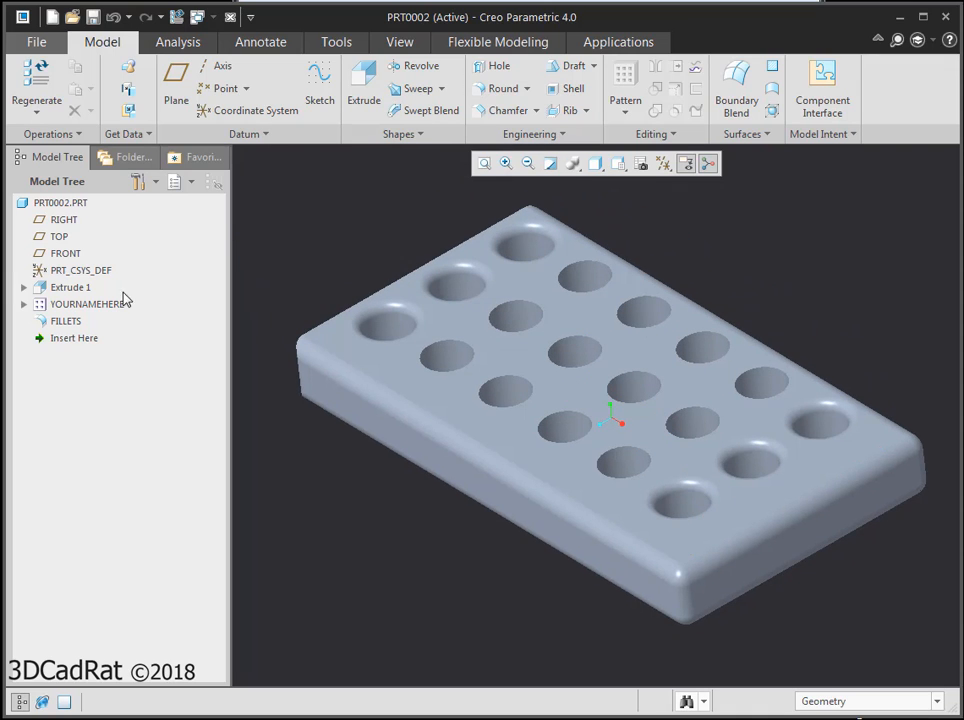
pyautogui.rightClick(66, 321)
pyautogui.click(101, 268)
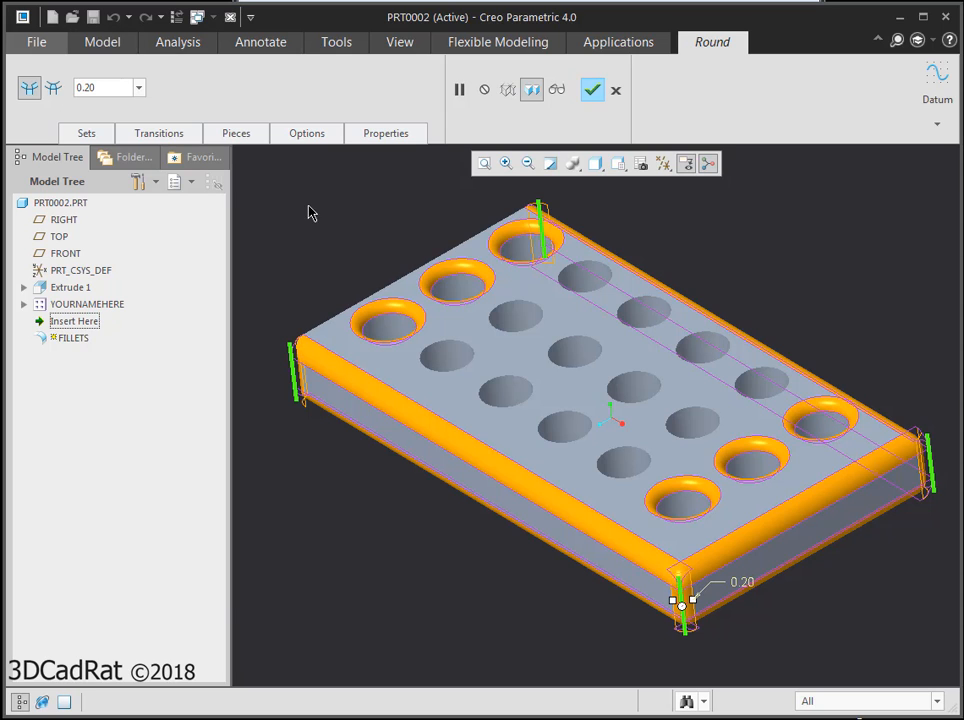
pyautogui.click(80, 135)
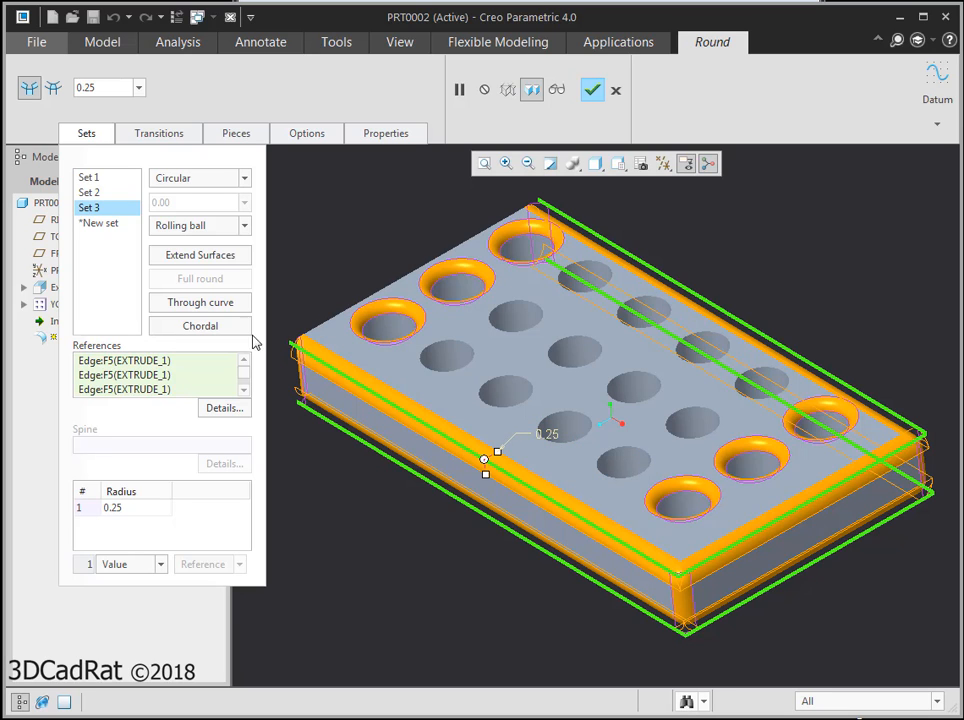
# Step: Set the radius of the hole-rim rounds in Set 2 to 0.14 and complete the redefined feature
pyautogui.click(89, 197)
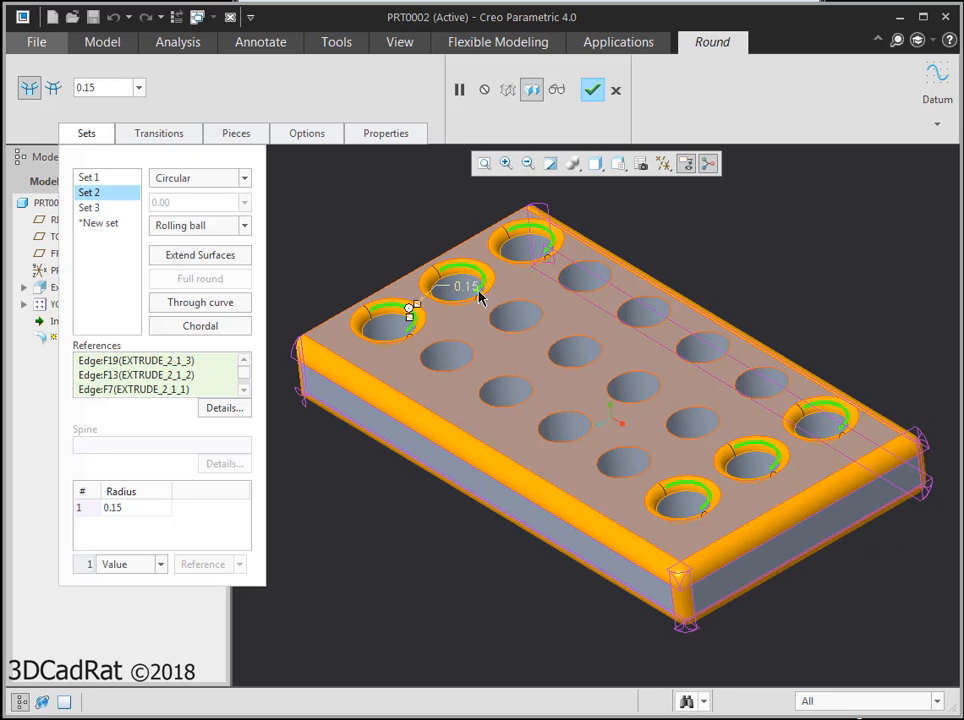
pyautogui.doubleClick(468, 289)
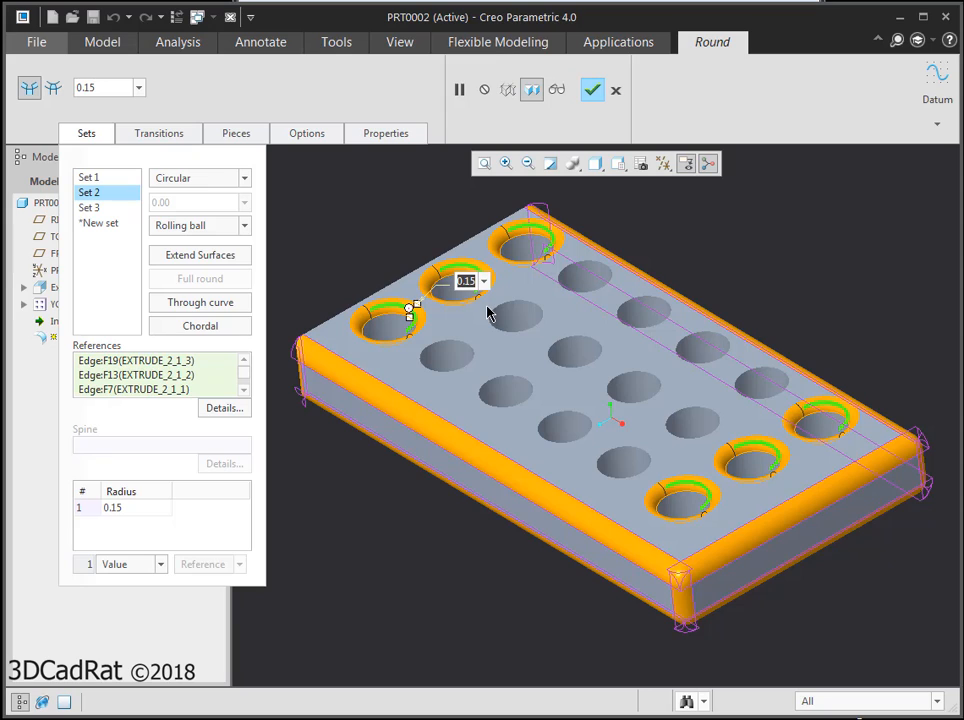
pyautogui.press('Right')
pyautogui.press('Return')
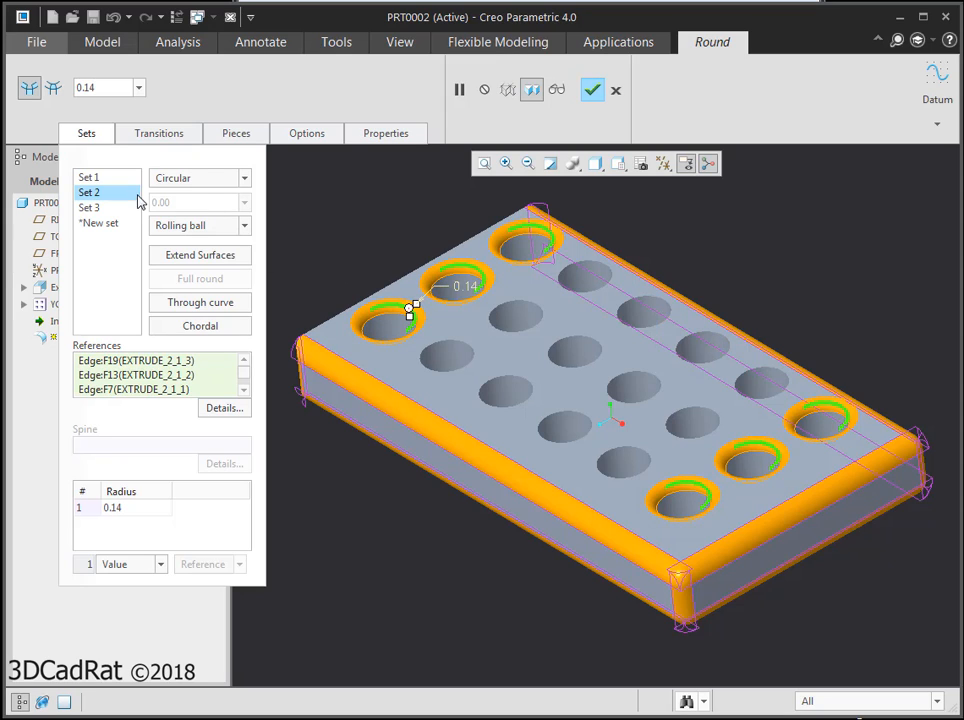
pyautogui.click(92, 178)
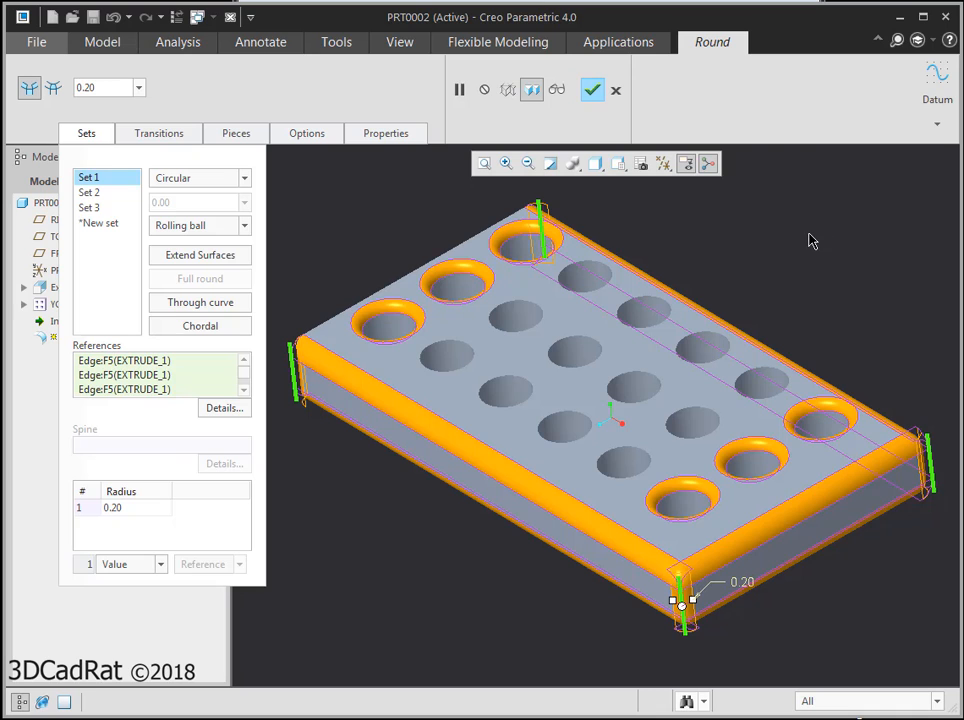
pyautogui.click(592, 93)
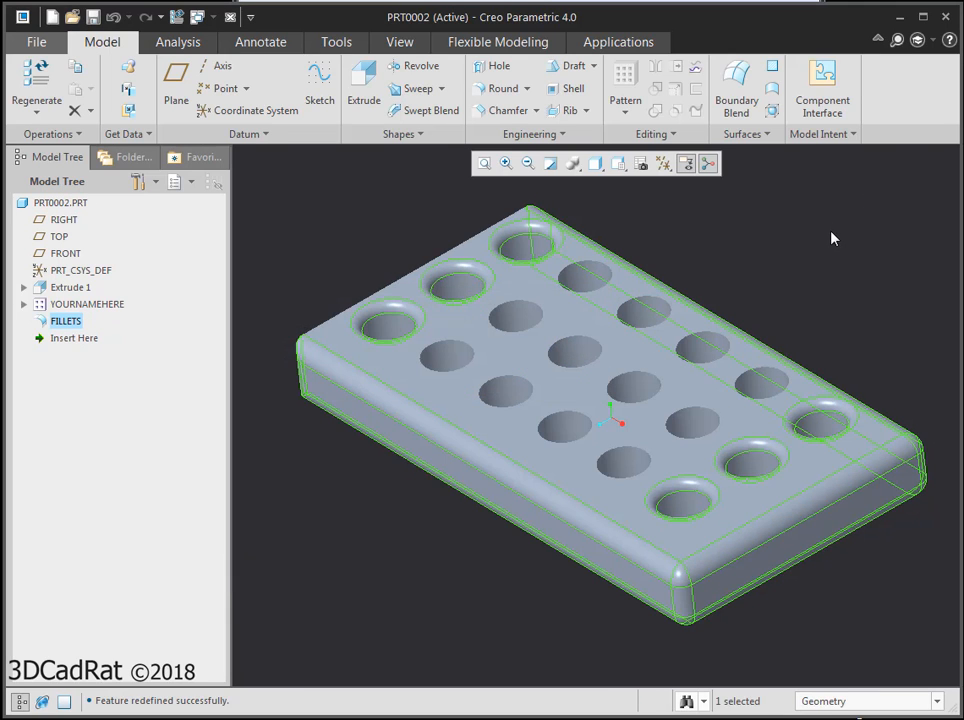